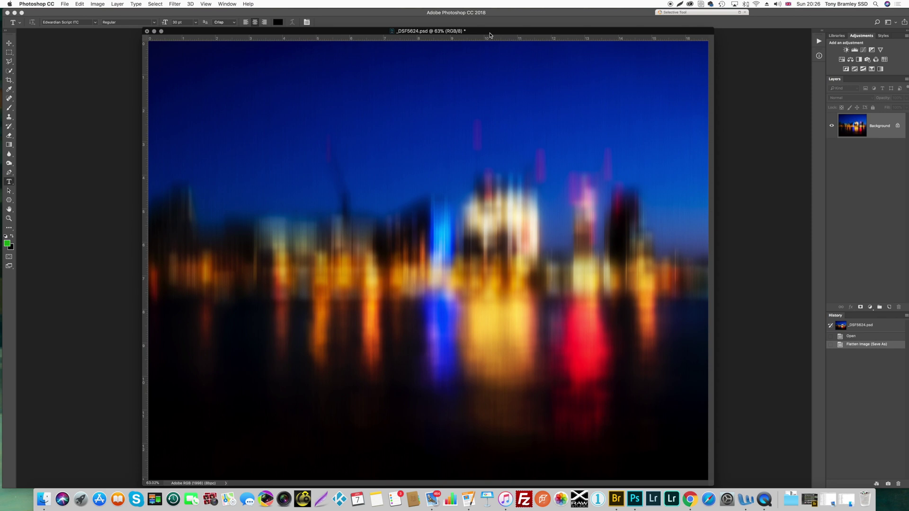
# Step: Turn on View > Gamut Warning so out-of-gamut reds and blues show grey
pyautogui.moveTo(489, 35); pyautogui.dragTo(485, 34)
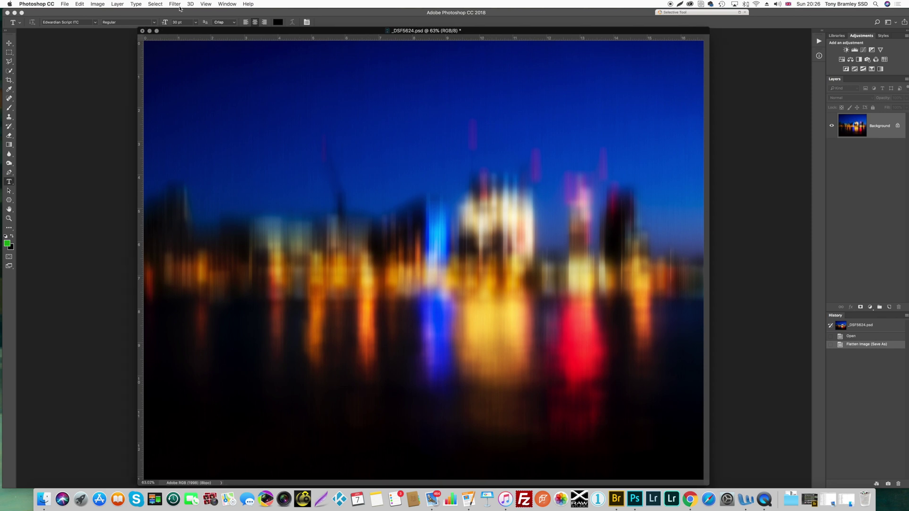
pyautogui.click(207, 5)
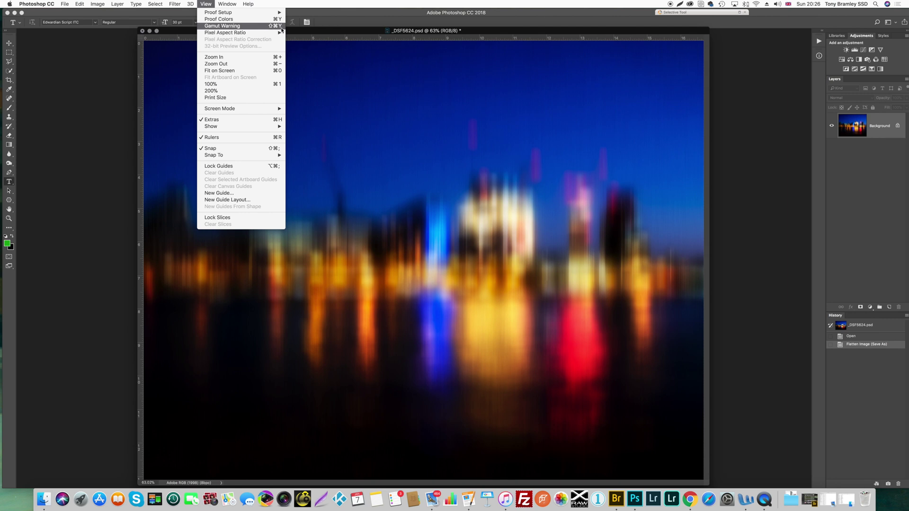
pyautogui.click(226, 26)
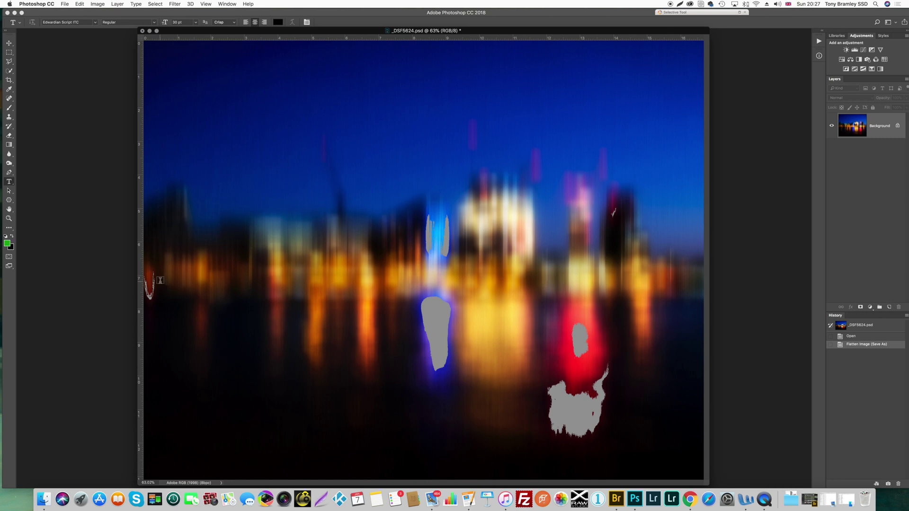
pyautogui.click(152, 294)
pyautogui.click(545, 301)
pyautogui.click(624, 222)
# Step: Add a Hue/Saturation adjustment layer above the Background photo
pyautogui.click(870, 307)
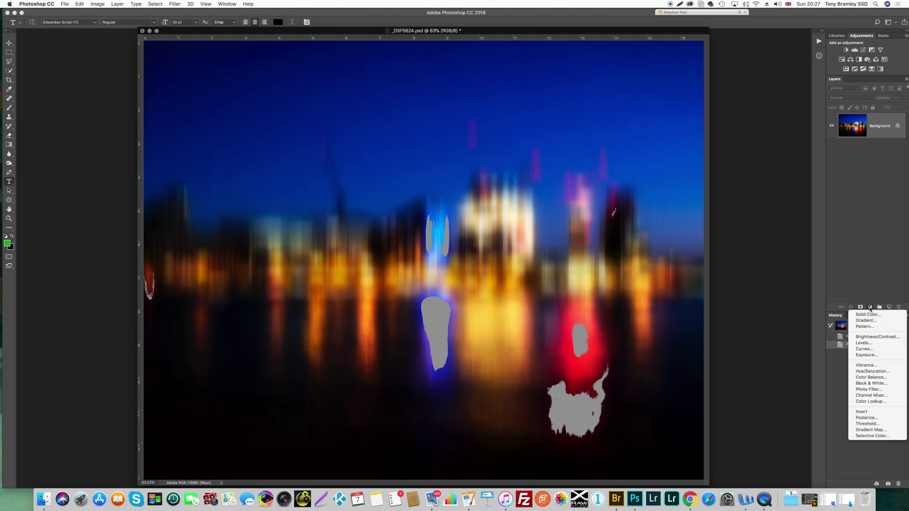
pyautogui.click(866, 372)
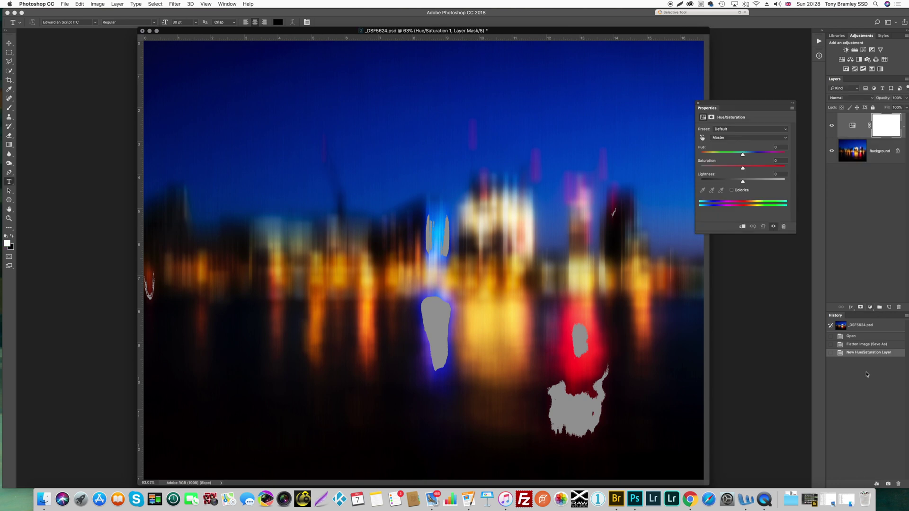
pyautogui.moveTo(722, 105); pyautogui.dragTo(680, 214)
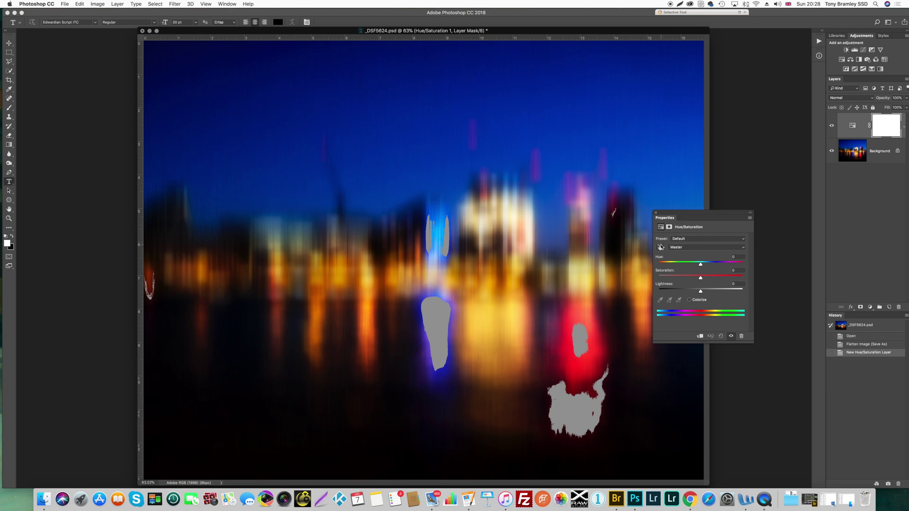
# Step: Set the Hue/Saturation edit range to Reds and choose the Add to Sample eyedropper
pyautogui.click(690, 248)
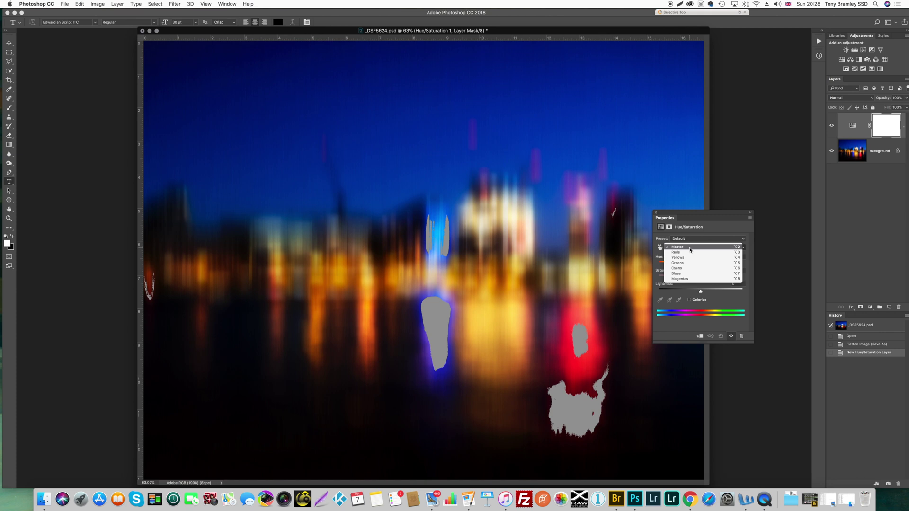
pyautogui.click(691, 248)
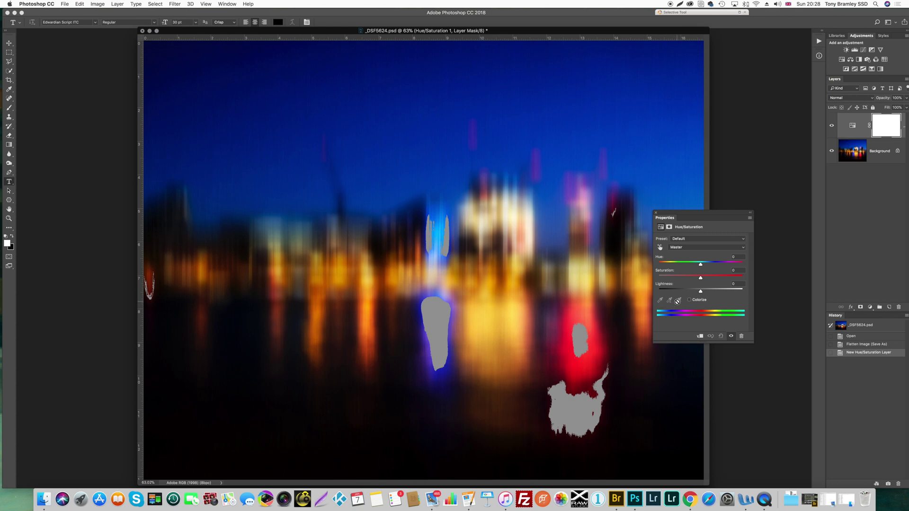
pyautogui.click(691, 248)
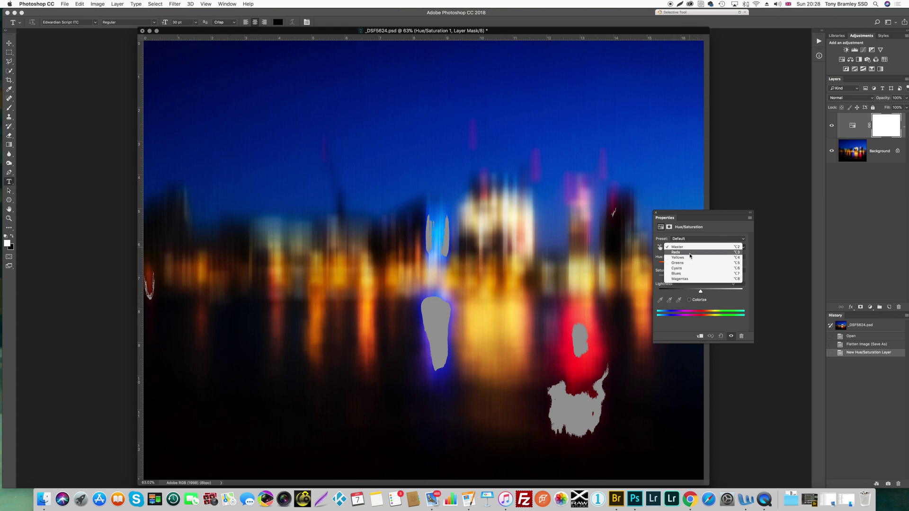
pyautogui.click(690, 253)
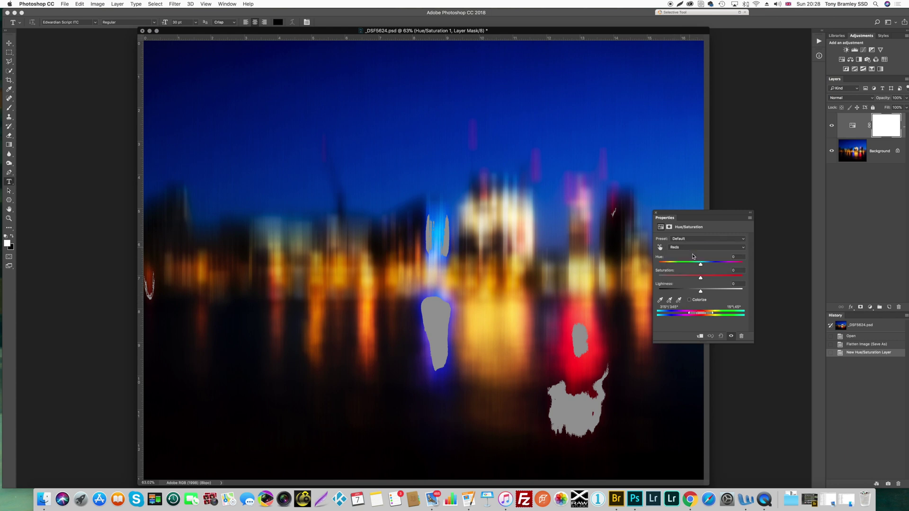
pyautogui.click(669, 300)
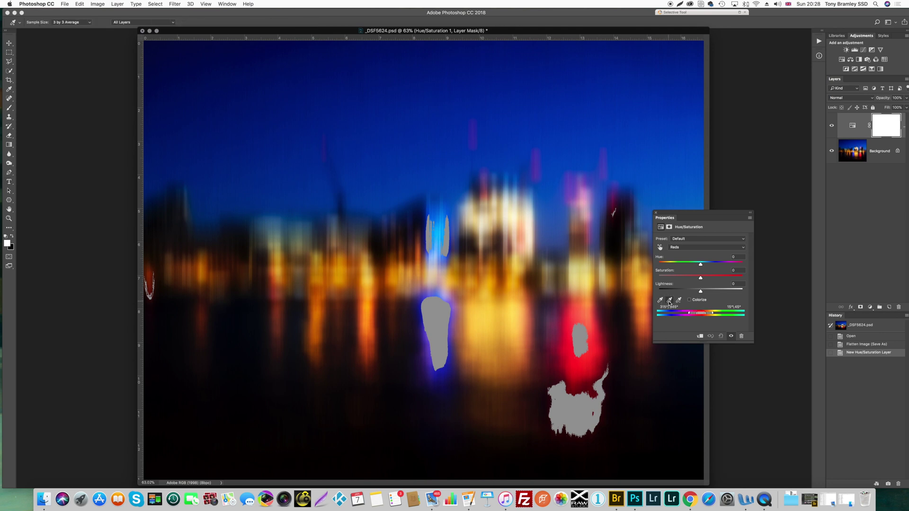
# Step: Sample the red light reflection to extend the Reds range to its colours
pyautogui.click(580, 348)
pyautogui.moveTo(583, 334); pyautogui.dragTo(585, 325)
pyautogui.click(700, 279)
# Step: Adjust the Reds saturation, trying values down to -32, settling at -14
pyautogui.moveTo(701, 279); pyautogui.dragTo(698, 279)
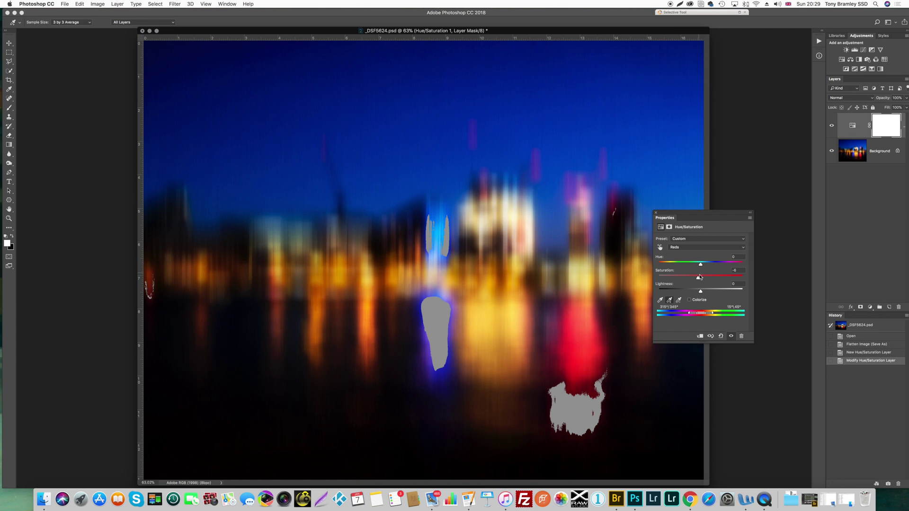
pyautogui.moveTo(698, 279); pyautogui.dragTo(688, 280)
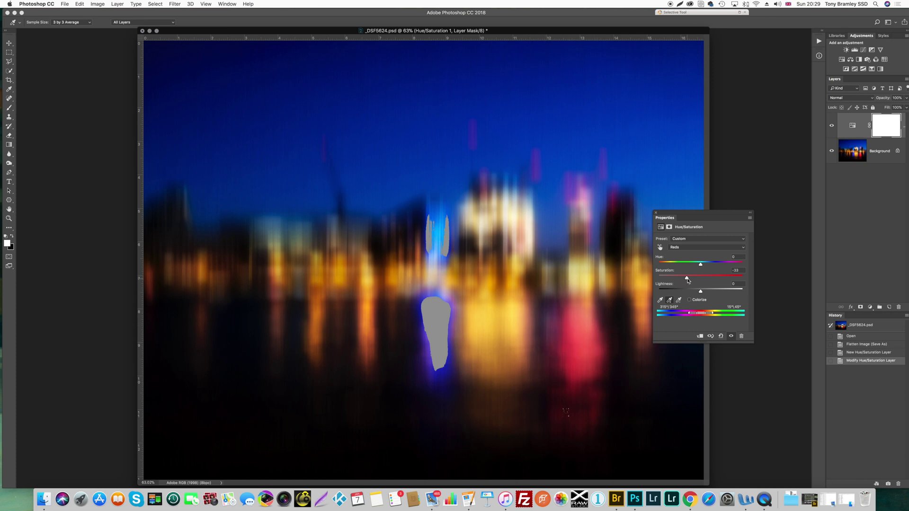
pyautogui.moveTo(687, 278); pyautogui.dragTo(688, 280)
pyautogui.moveTo(688, 280); pyautogui.dragTo(691, 280)
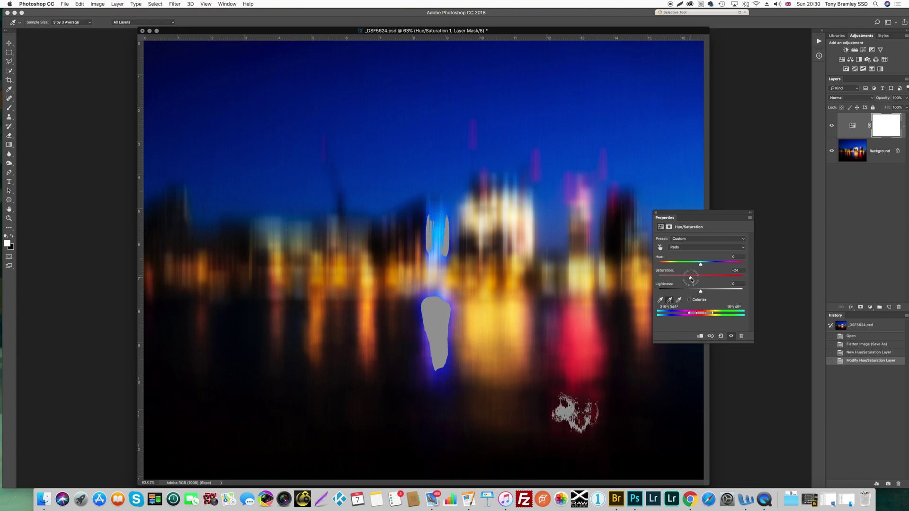
pyautogui.moveTo(691, 278); pyautogui.dragTo(692, 279)
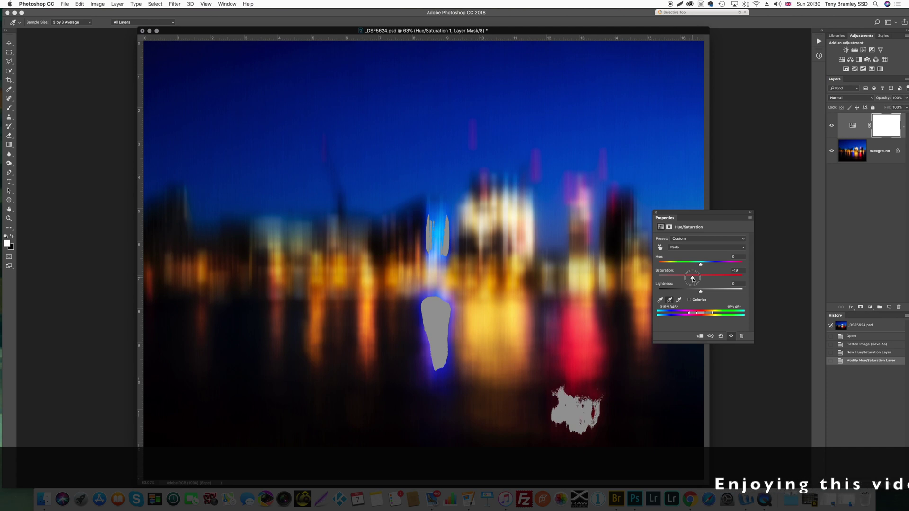
pyautogui.moveTo(692, 279); pyautogui.dragTo(695, 280)
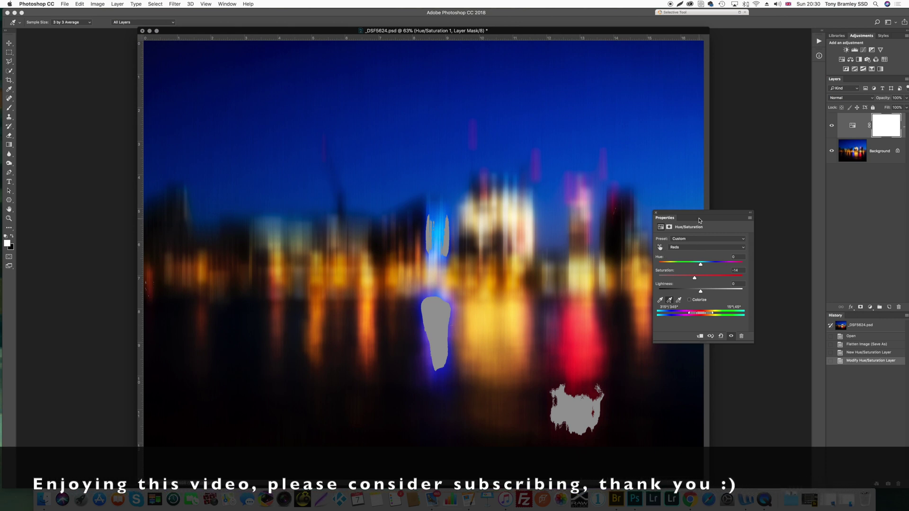
# Step: Target Blues, sample the blue light reflection, and lower Blues saturation to -28
pyautogui.moveTo(673, 217); pyautogui.dragTo(678, 216)
pyautogui.click(691, 246)
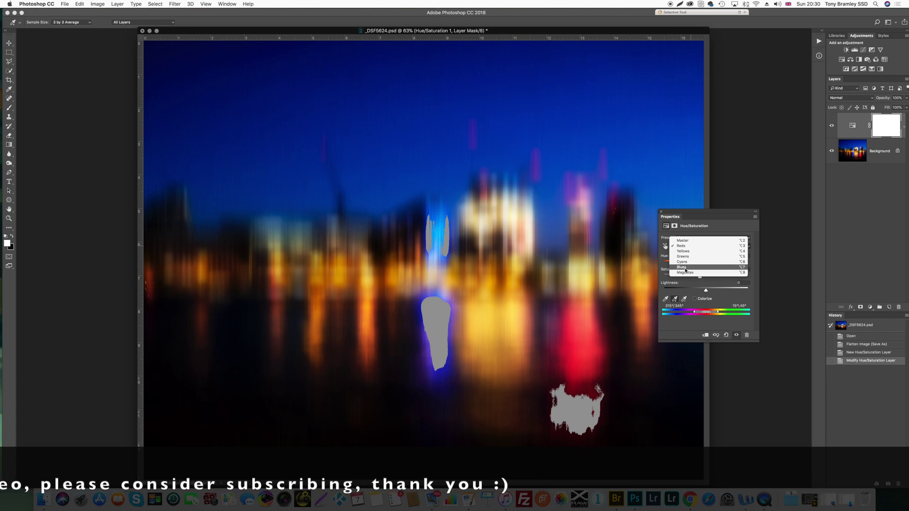
pyautogui.click(684, 268)
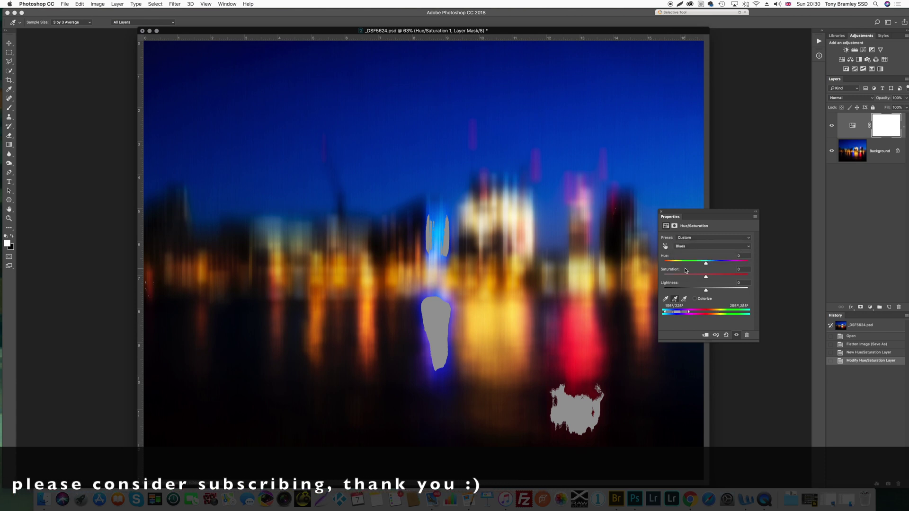
pyautogui.click(674, 299)
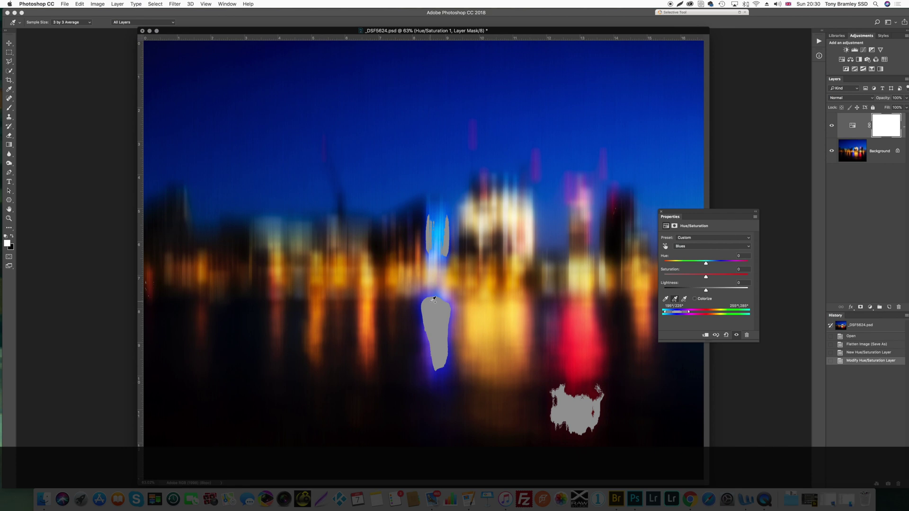
pyautogui.click(448, 336)
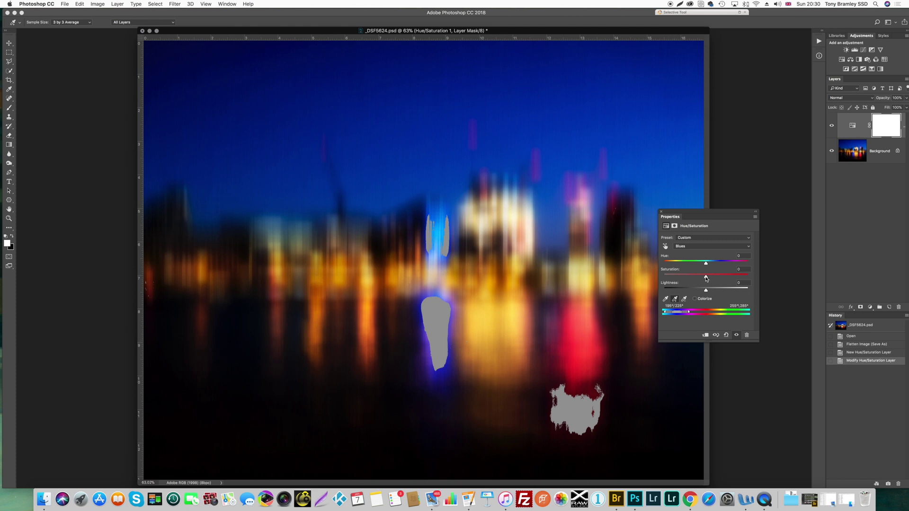
pyautogui.moveTo(706, 277); pyautogui.dragTo(695, 277)
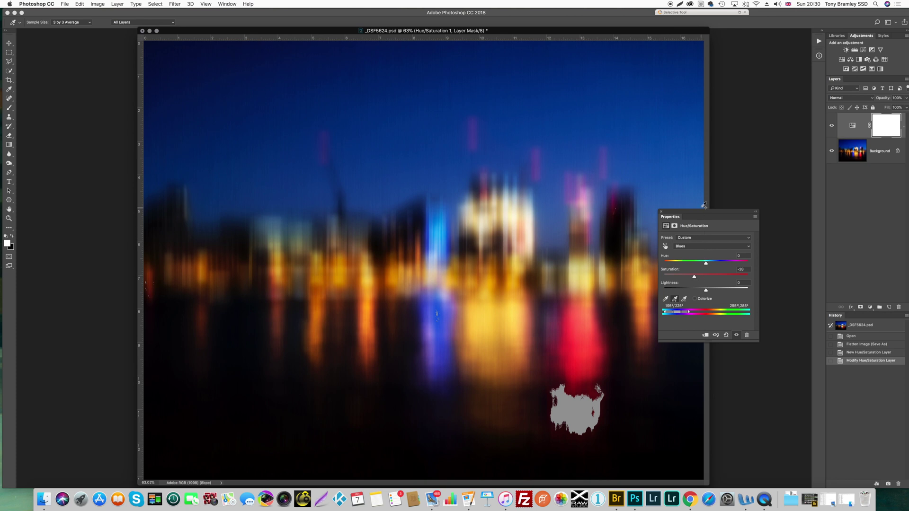
# Step: Inspect the remaining grey patch in the water, then close the Hue/Saturation properties
pyautogui.moveTo(704, 212); pyautogui.dragTo(735, 196)
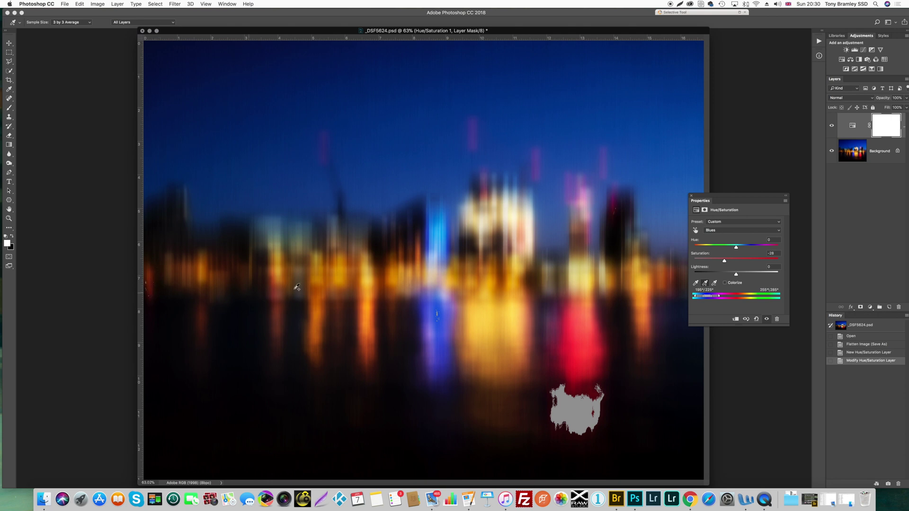
pyautogui.click(615, 209)
pyautogui.click(340, 256)
pyautogui.moveTo(56, 293)
pyautogui.mouseDown()
pyautogui.moveTo(118, 296)
pyautogui.moveTo(157, 284)
pyautogui.mouseUp()
pyautogui.moveTo(600, 403)
pyautogui.mouseDown()
pyautogui.moveTo(561, 397)
pyautogui.moveTo(572, 422)
pyautogui.moveTo(566, 382)
pyautogui.moveTo(564, 422)
pyautogui.moveTo(600, 405)
pyautogui.mouseUp()
pyautogui.click(692, 196)
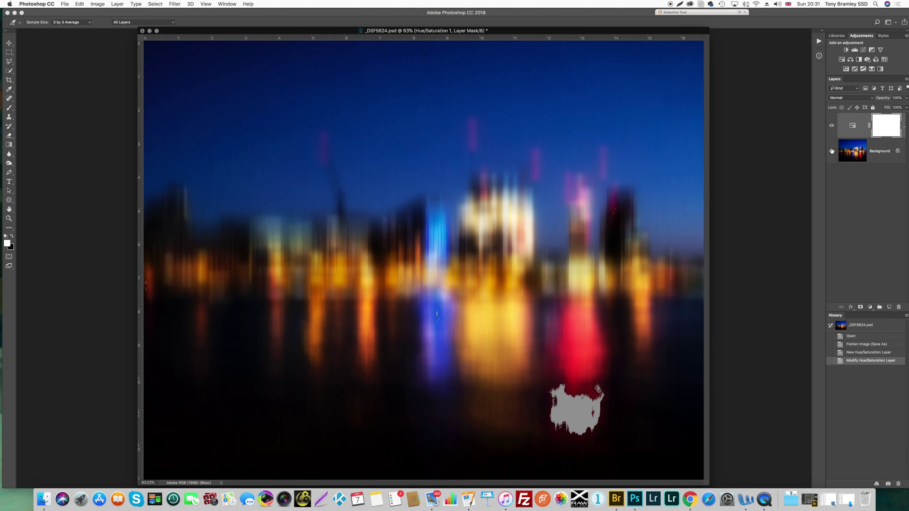